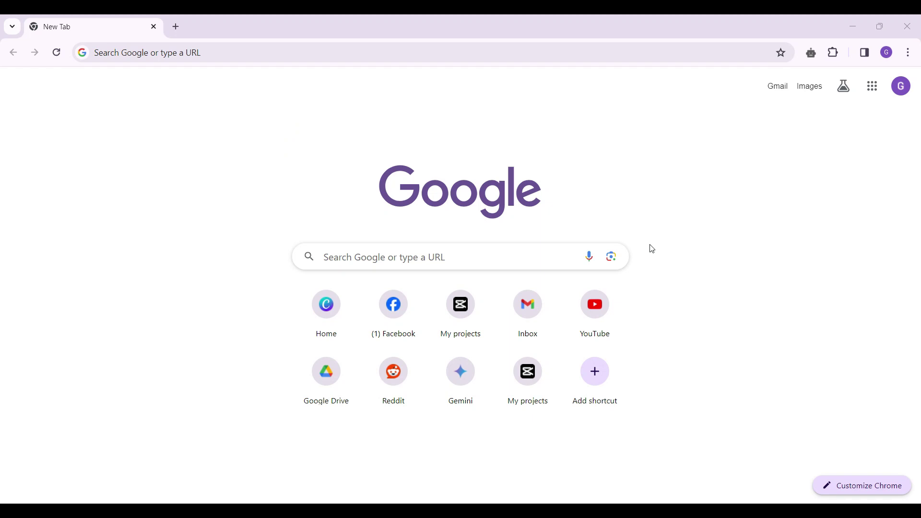
Go to capcut.com and open the Greg videos default space
{"action": "left_click", "coordinate": [335, 52]}
{"action": "type", "text": "capcut.com/my-edit?start_tab=video"}
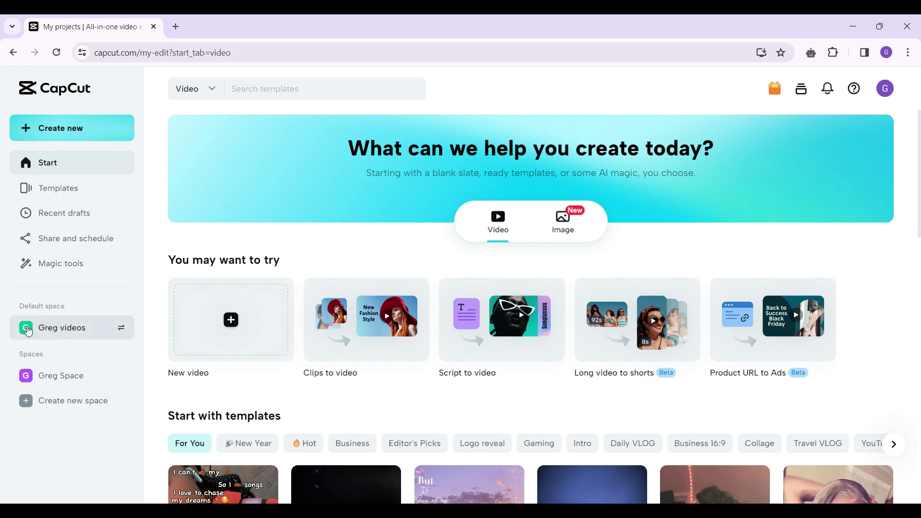
{"action": "left_click", "coordinate": [53, 329]}
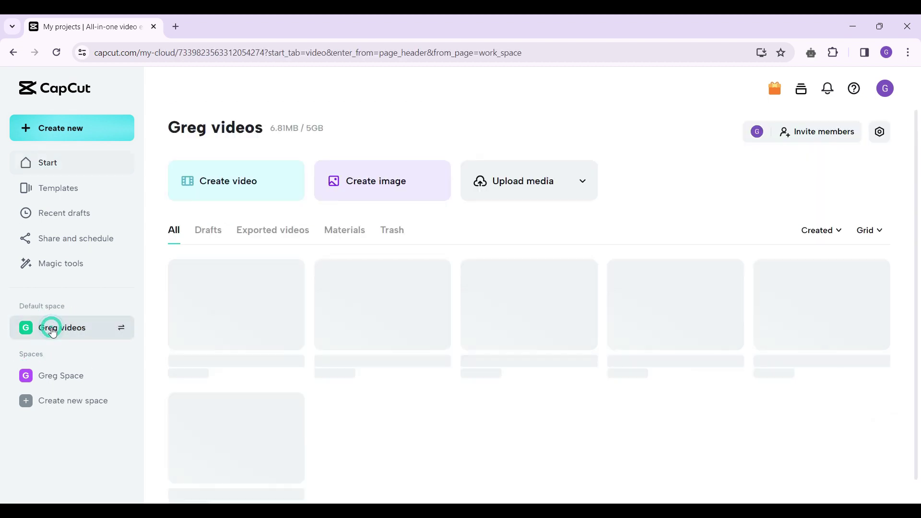
Filter the Greg videos space to show only its drafts
{"action": "left_click", "coordinate": [207, 231]}
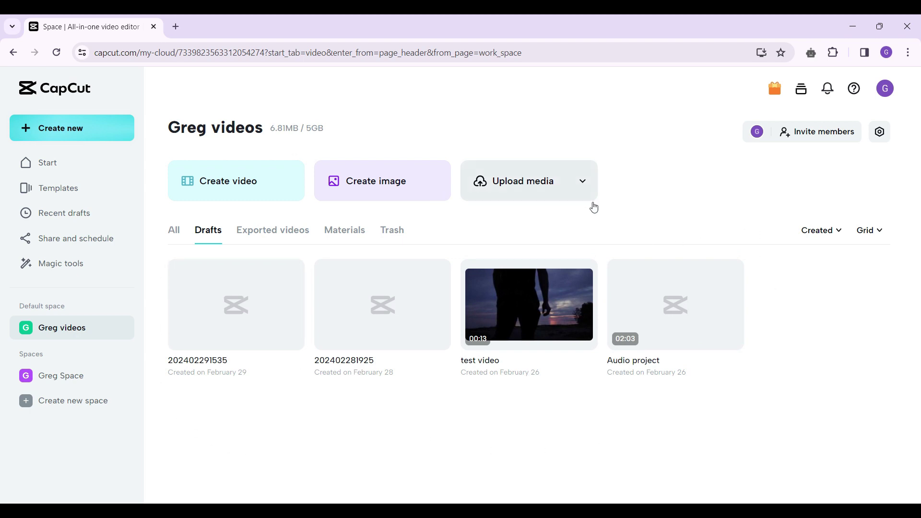
{"action": "mouse_move", "coordinate": [529, 317]}
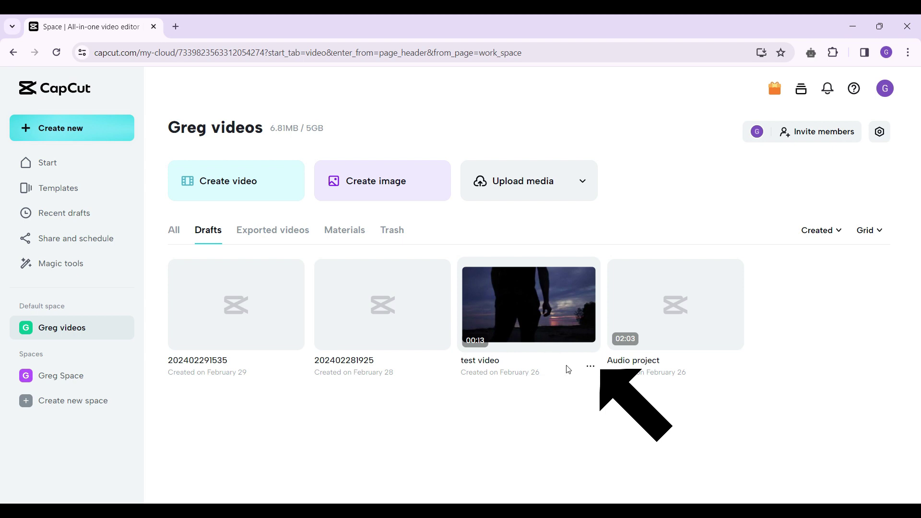
Open the options menu for the 'test video' draft
{"action": "left_click", "coordinate": [591, 368]}
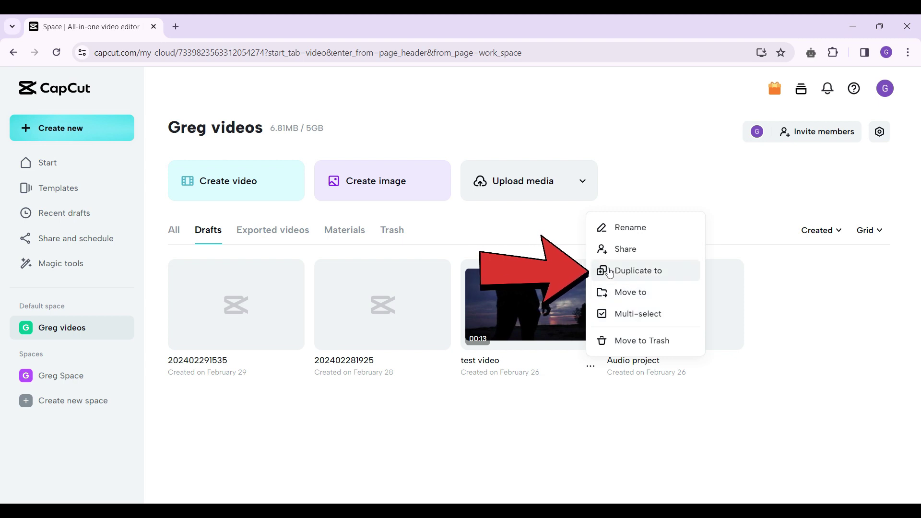
Duplicate 'test video' into the Greg Space space
{"action": "left_click", "coordinate": [642, 273]}
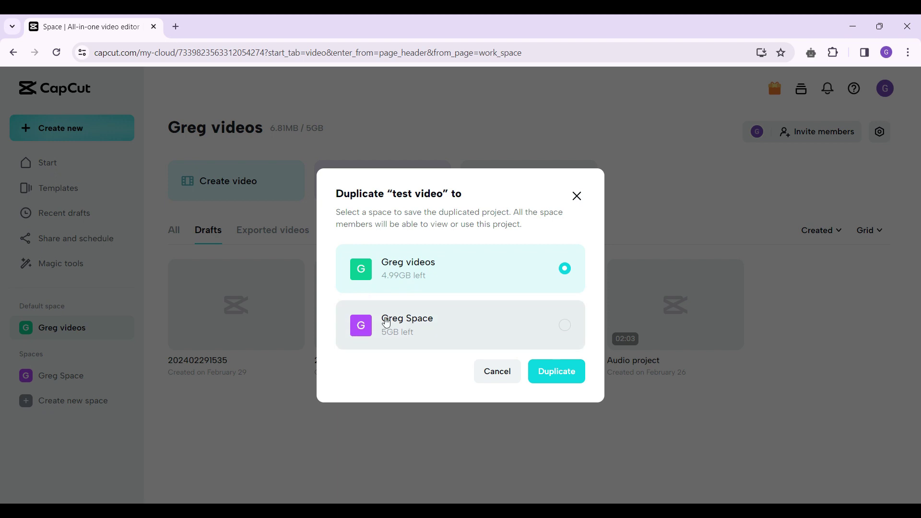
{"action": "left_click", "coordinate": [448, 327]}
{"action": "left_click", "coordinate": [557, 371]}
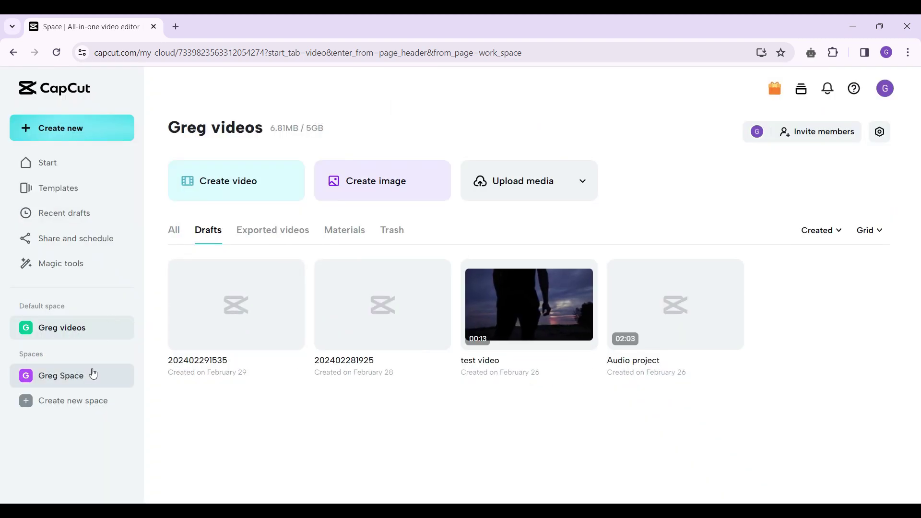
Switch to the Greg Space space to view its drafts
{"action": "left_click", "coordinate": [91, 375]}
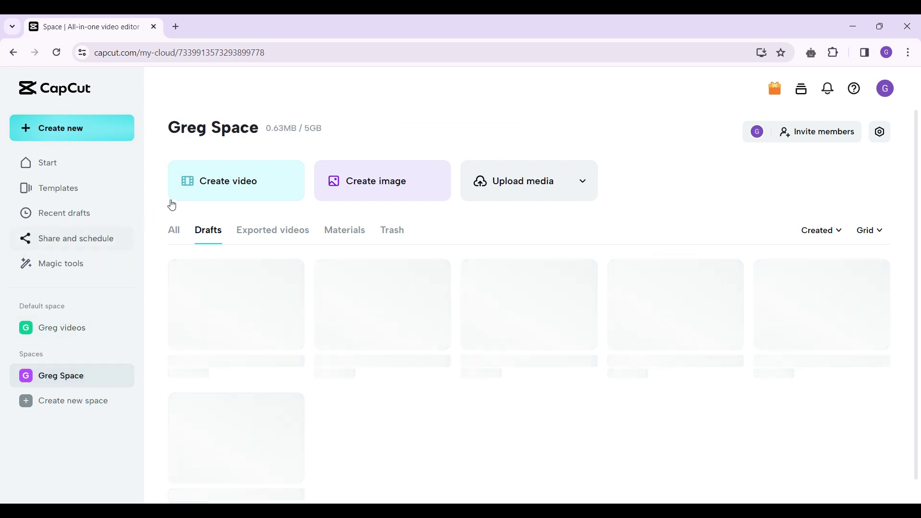